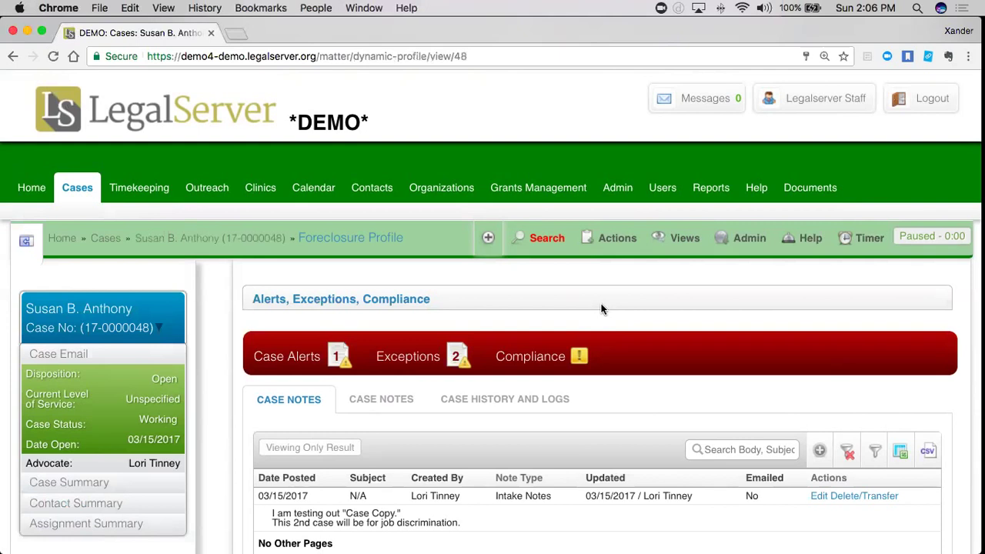
Search the case actions for "close" and open the Close Case form
{"action": "left_click", "coordinate": [609, 244]}
{"action": "left_click", "coordinate": [389, 299]}
{"action": "type", "text": "close"}
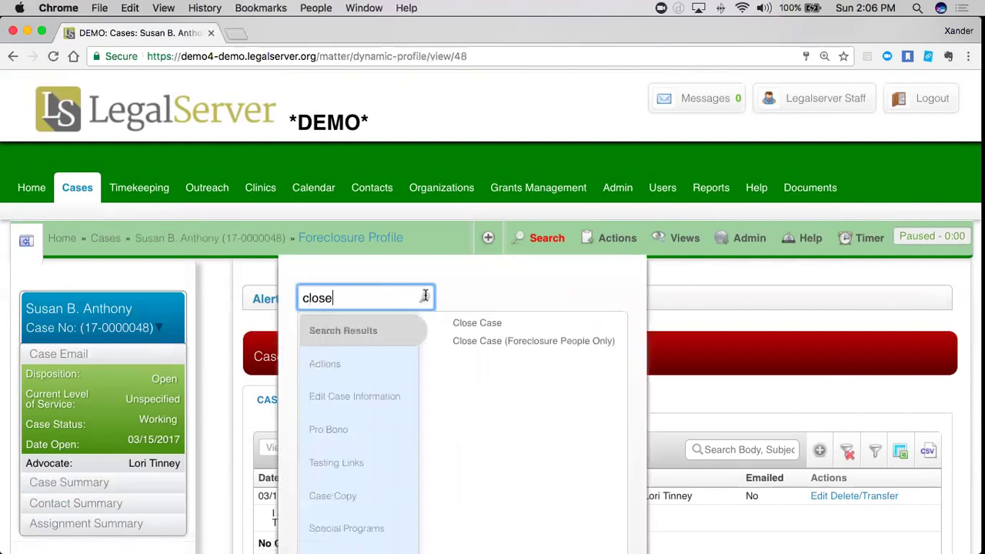
{"action": "left_click", "coordinate": [471, 324]}
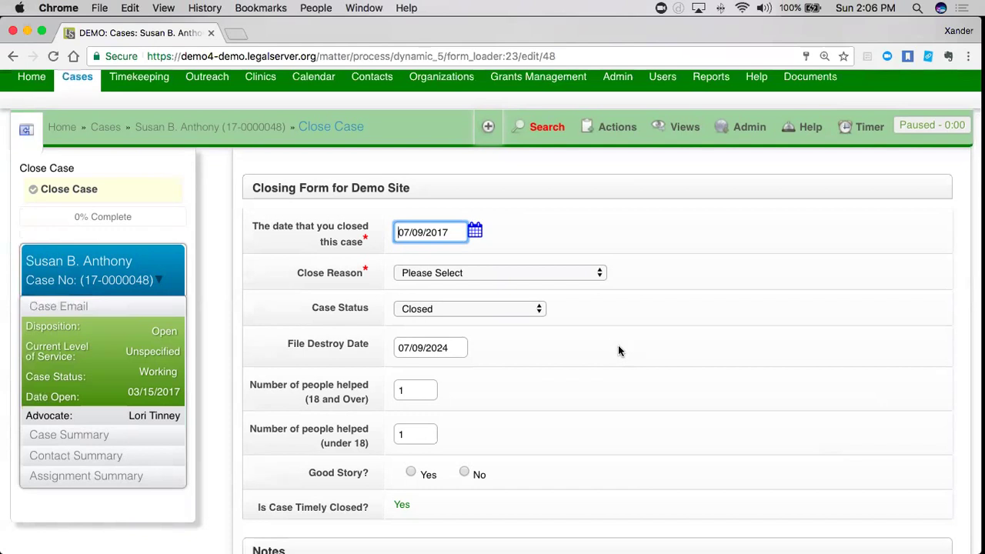
Review the closing form's fields and the available Close Reason options without choosing one
{"action": "scroll", "coordinate": [616, 348], "scroll_direction": "down", "scroll_amount": 1}
{"action": "scroll", "coordinate": [616, 353], "scroll_direction": "down", "scroll_amount": 2}
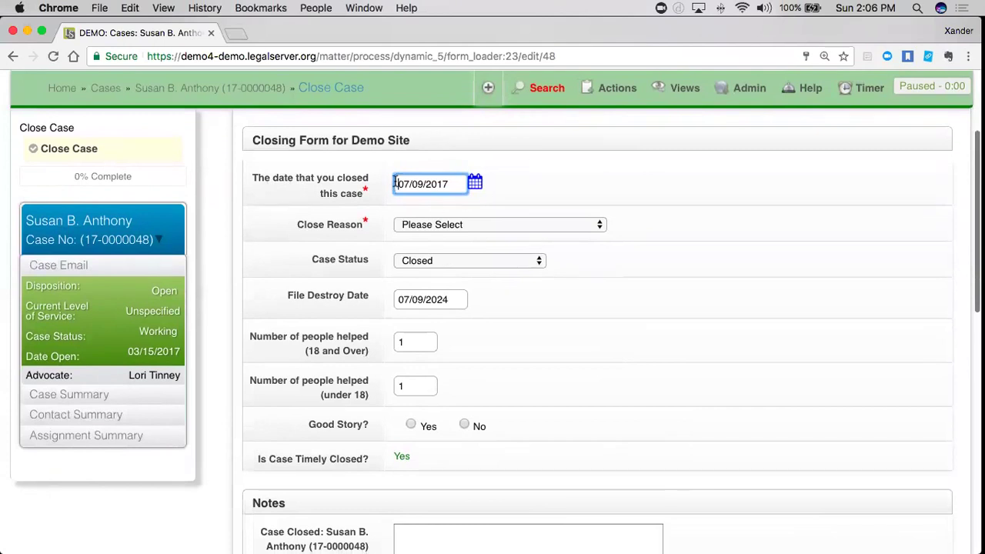
{"action": "scroll", "coordinate": [537, 310], "scroll_direction": "down", "scroll_amount": 5}
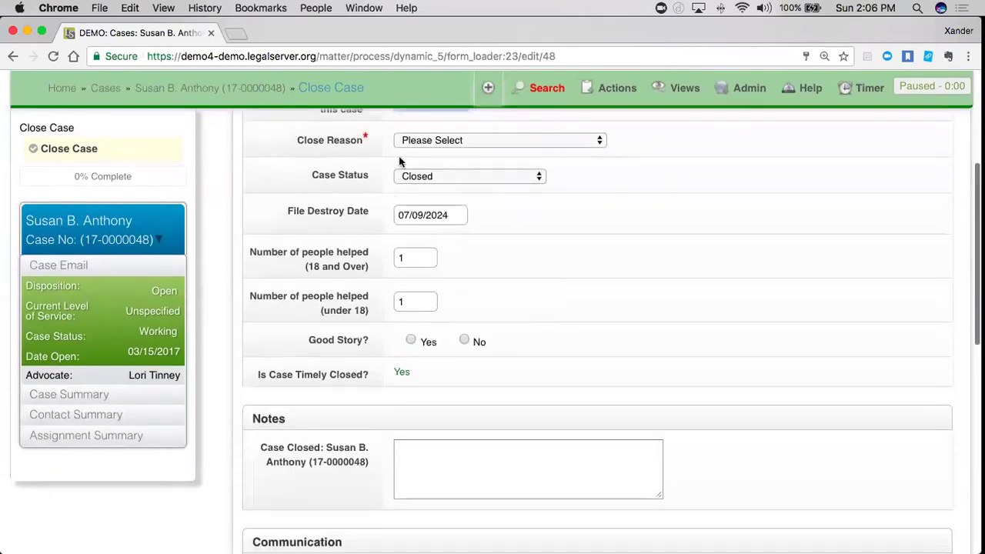
{"action": "left_click", "coordinate": [442, 143]}
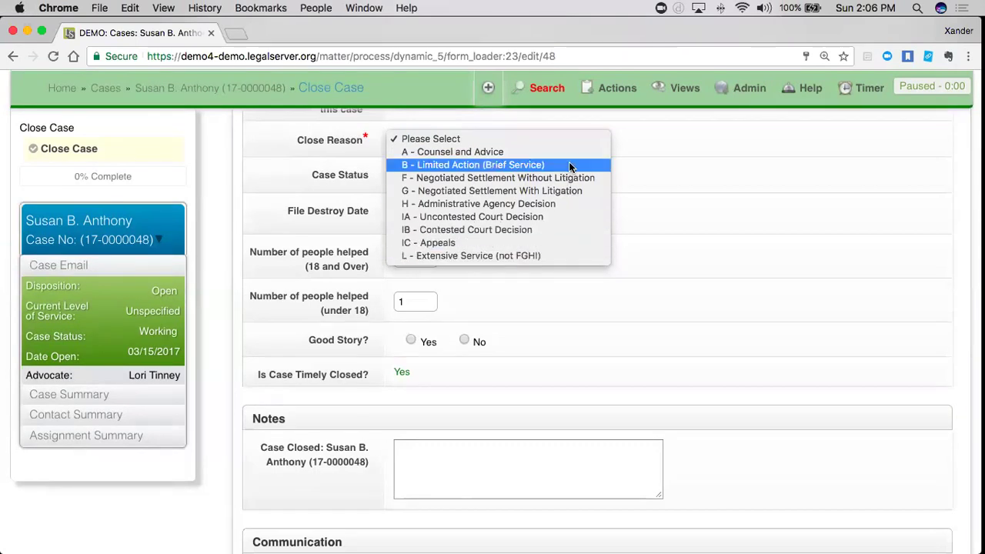
{"action": "left_click", "coordinate": [603, 290]}
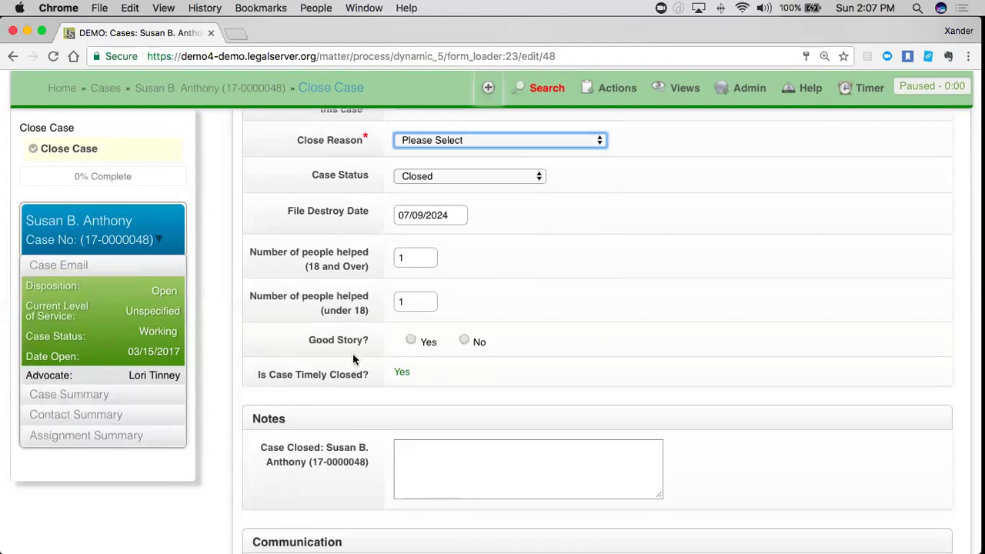
Answer Yes to Good Story on the closing form
{"action": "scroll", "coordinate": [352, 355], "scroll_direction": "down", "scroll_amount": 2}
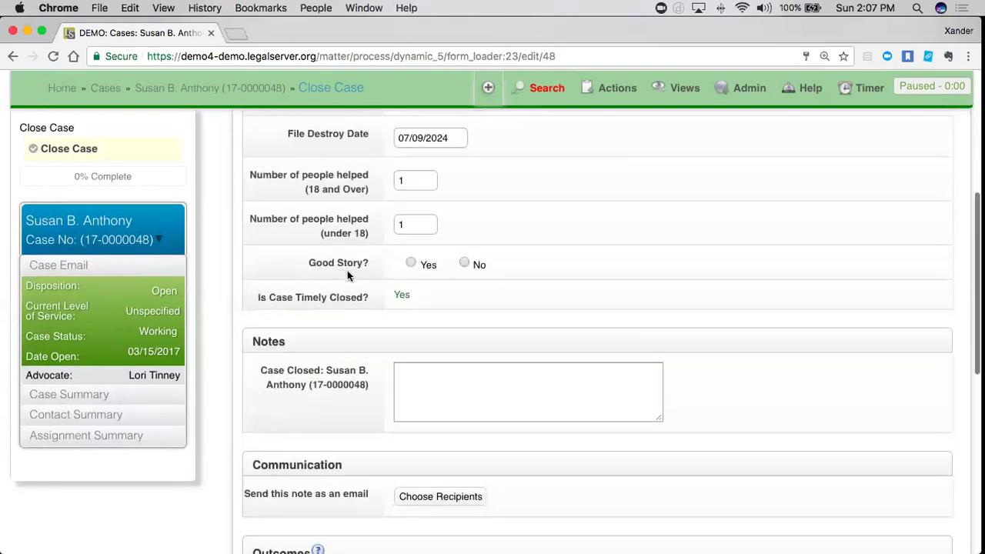
{"action": "left_click", "coordinate": [409, 263]}
{"action": "left_click", "coordinate": [463, 264]}
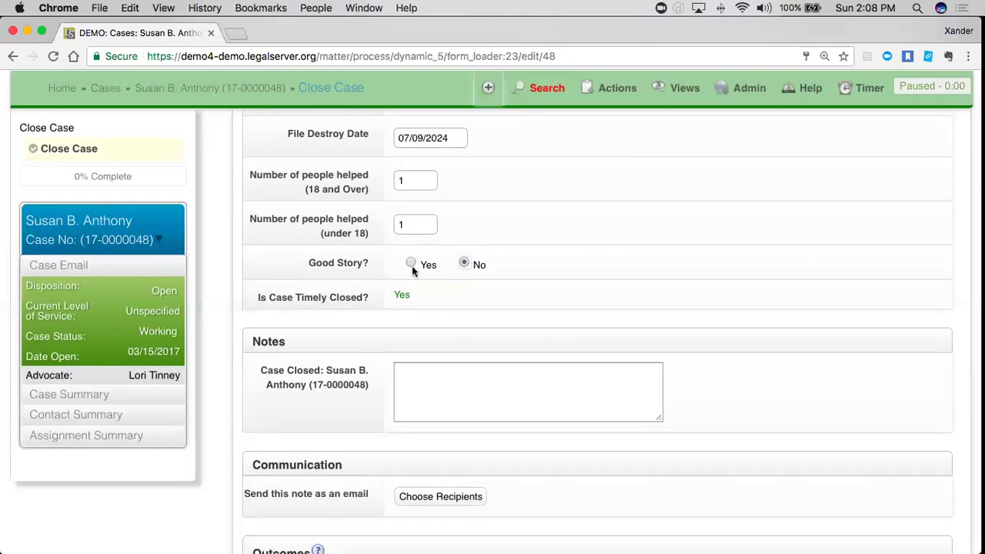
{"action": "left_click", "coordinate": [412, 263]}
{"action": "scroll", "coordinate": [405, 323], "scroll_direction": "down", "scroll_amount": 1}
{"action": "scroll", "coordinate": [405, 324], "scroll_direction": "up", "scroll_amount": 1}
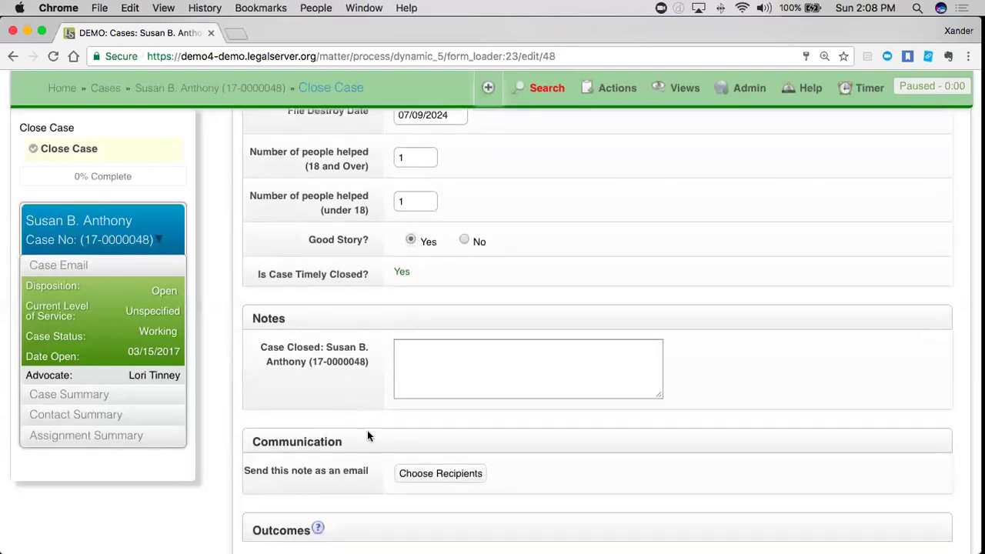
Examine the recipient options for emailing the closing note, leaving the note blank and unsent
{"action": "scroll", "coordinate": [374, 440], "scroll_direction": "down", "scroll_amount": 4}
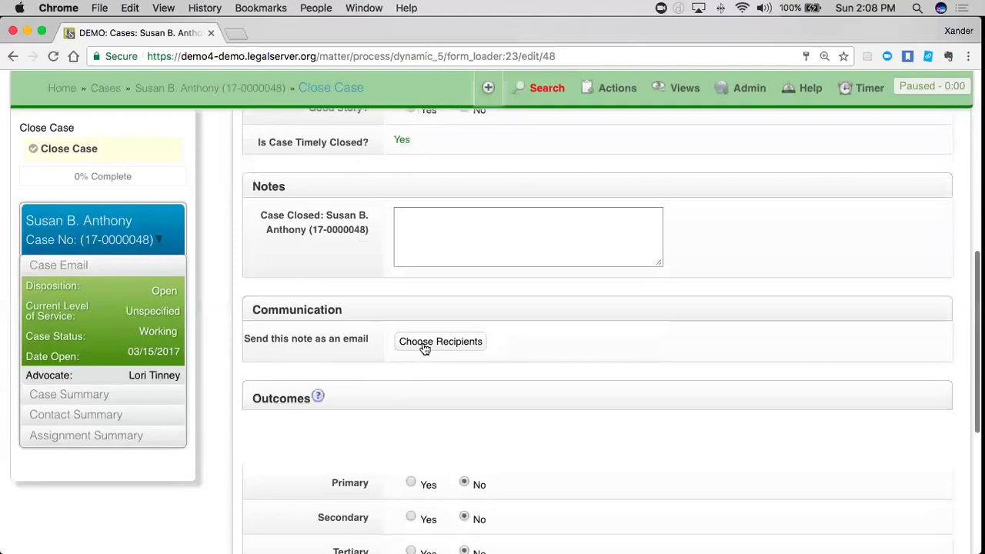
{"action": "left_click", "coordinate": [424, 348]}
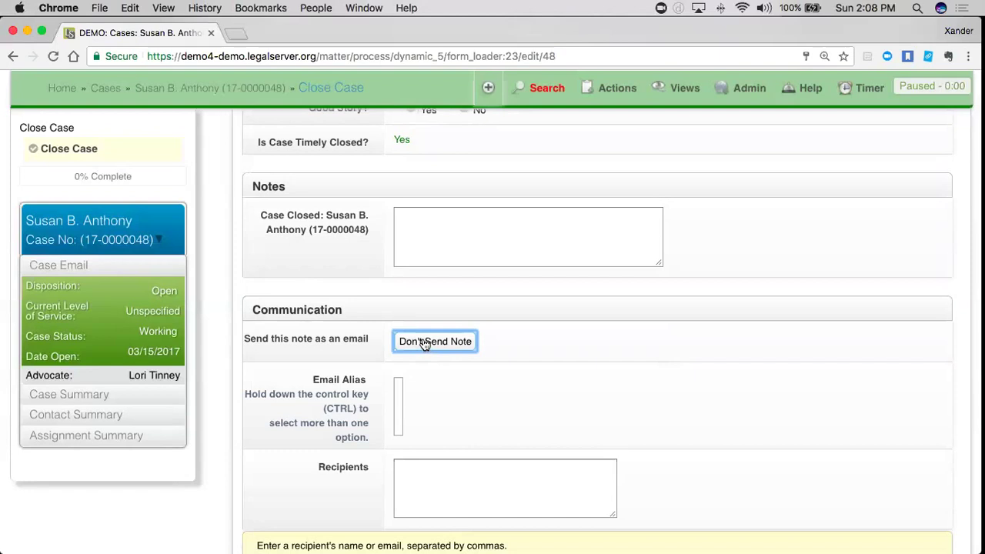
{"action": "left_click", "coordinate": [439, 244]}
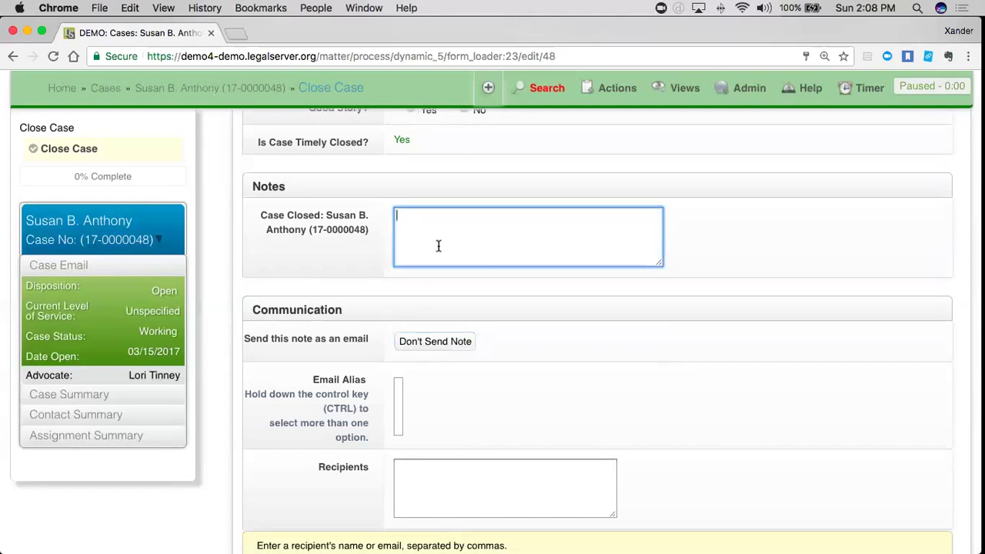
{"action": "left_click", "coordinate": [445, 342]}
Look over the Outcomes section and try to submit the closing form without a close reason
{"action": "scroll", "coordinate": [443, 415], "scroll_direction": "down", "scroll_amount": 5}
{"action": "scroll", "coordinate": [441, 424], "scroll_direction": "down", "scroll_amount": 1}
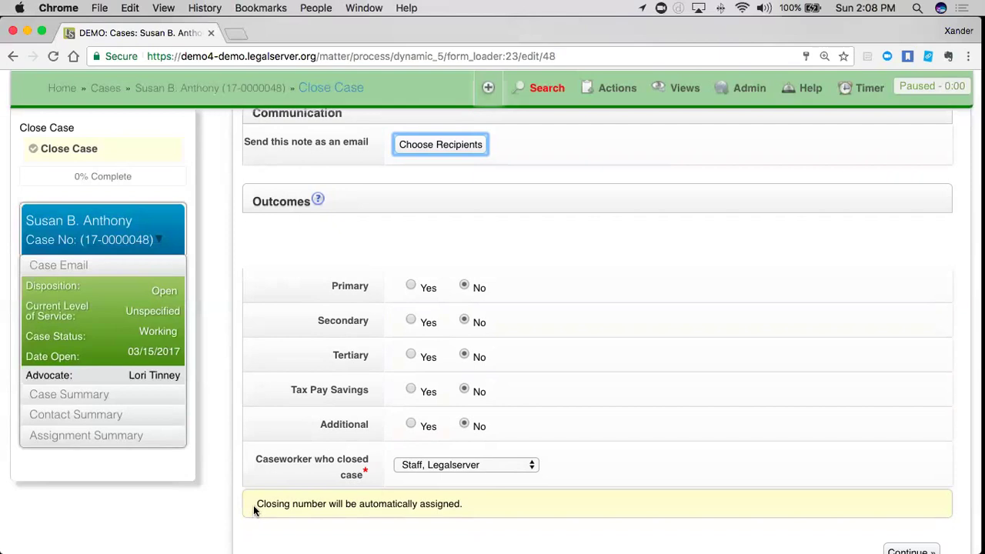
{"action": "scroll", "coordinate": [254, 505], "scroll_direction": "down", "scroll_amount": 4}
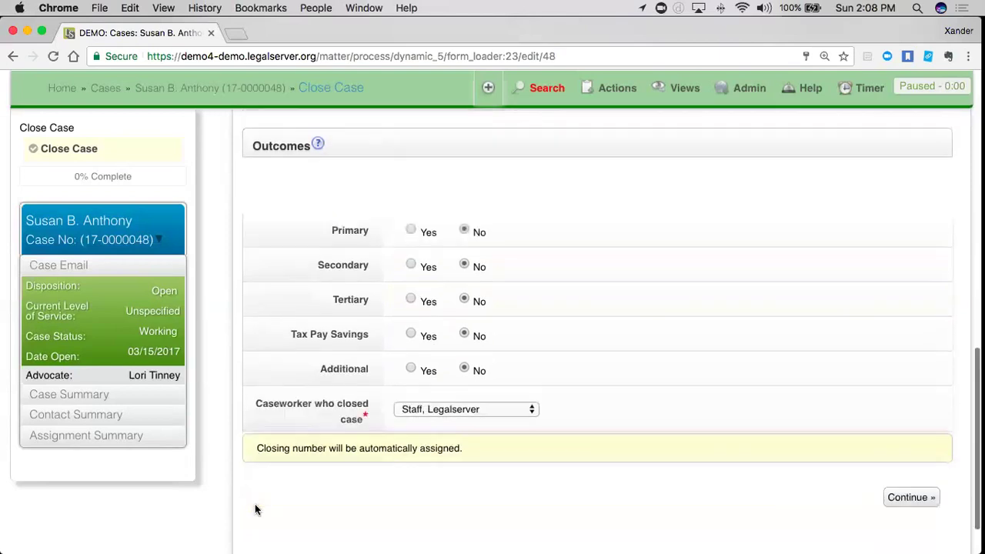
{"action": "triple_click", "coordinate": [257, 451]}
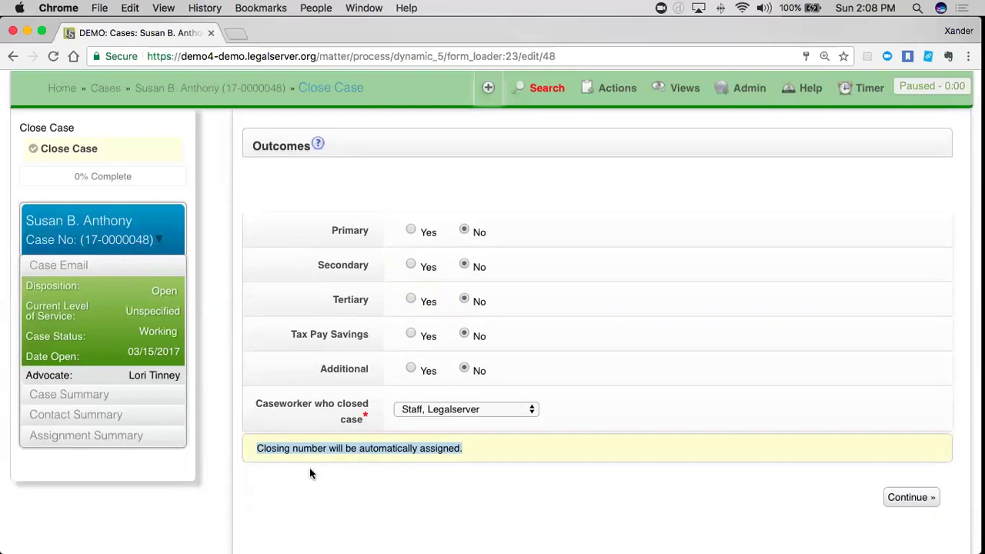
{"action": "left_click", "coordinate": [282, 449]}
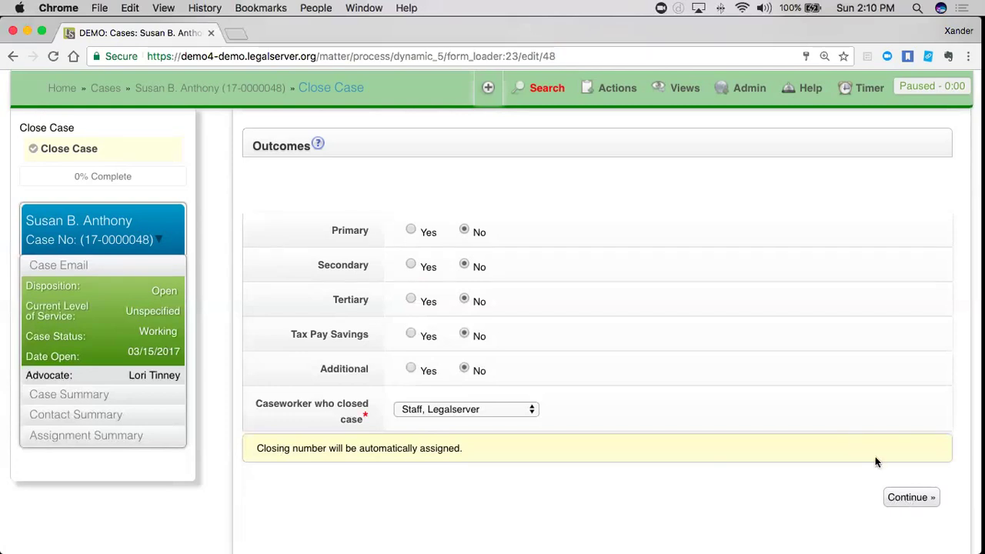
{"action": "left_click", "coordinate": [901, 498]}
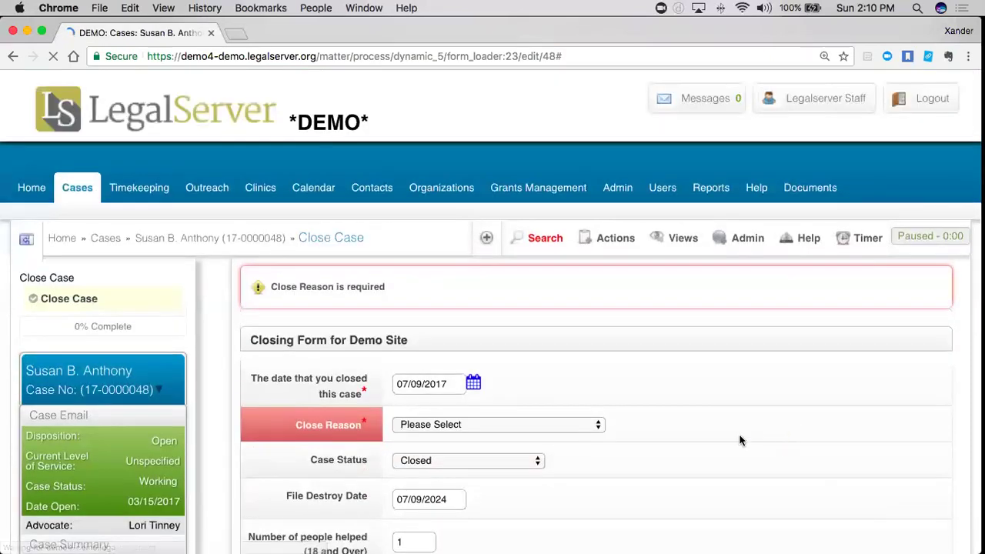
Set the Close Reason to A - Counsel and Advice and submit the closing form
{"action": "left_click", "coordinate": [576, 424]}
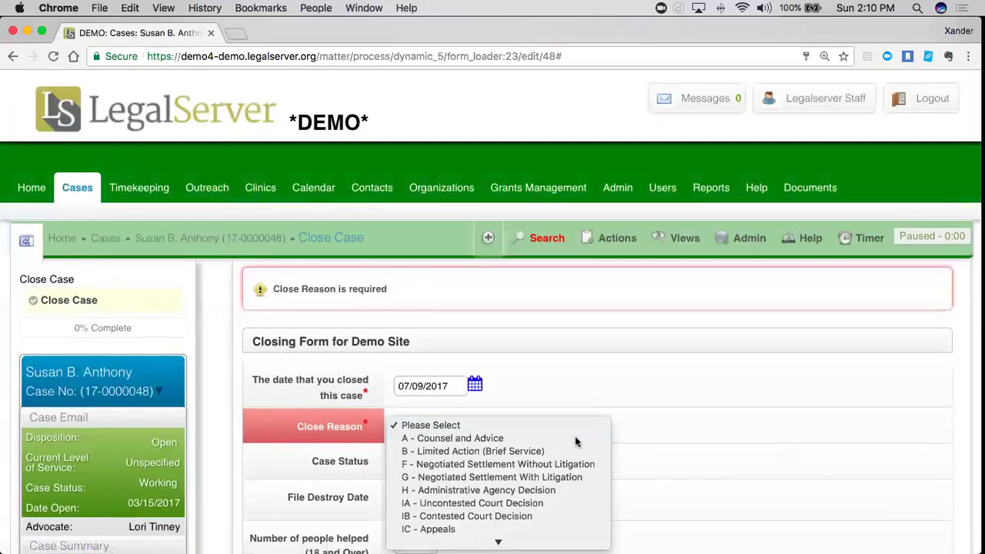
{"action": "left_click", "coordinate": [574, 436]}
{"action": "scroll", "coordinate": [643, 499], "scroll_direction": "down", "scroll_amount": 10}
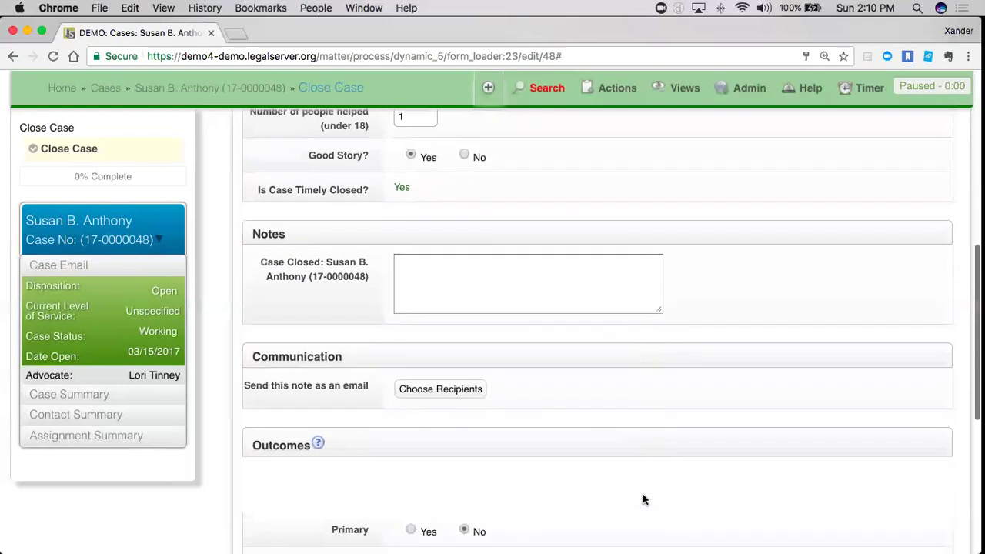
{"action": "scroll", "coordinate": [643, 496], "scroll_direction": "down", "scroll_amount": 3}
{"action": "left_click", "coordinate": [928, 439]}
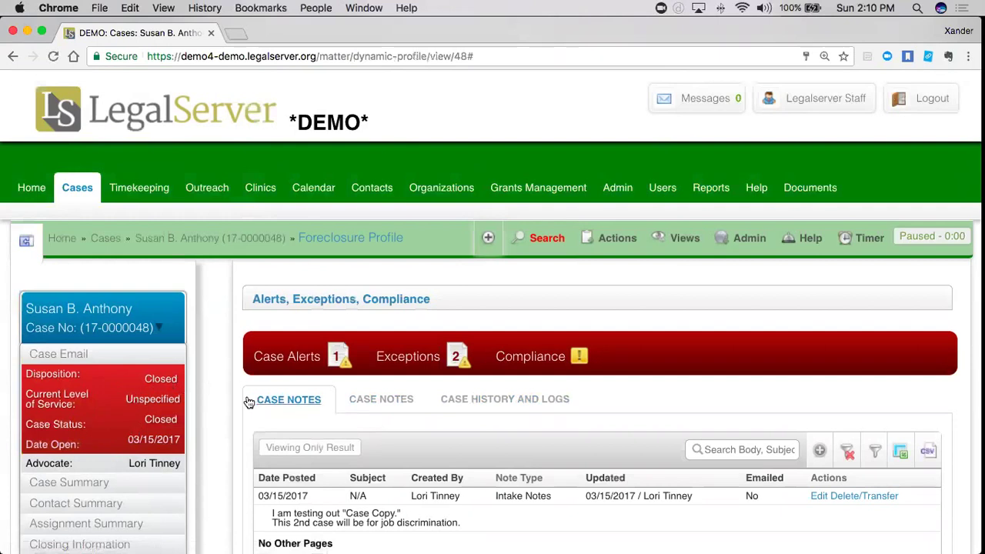
Search the closed case's actions for "re-op" to find the re-open command
{"action": "left_click", "coordinate": [612, 239]}
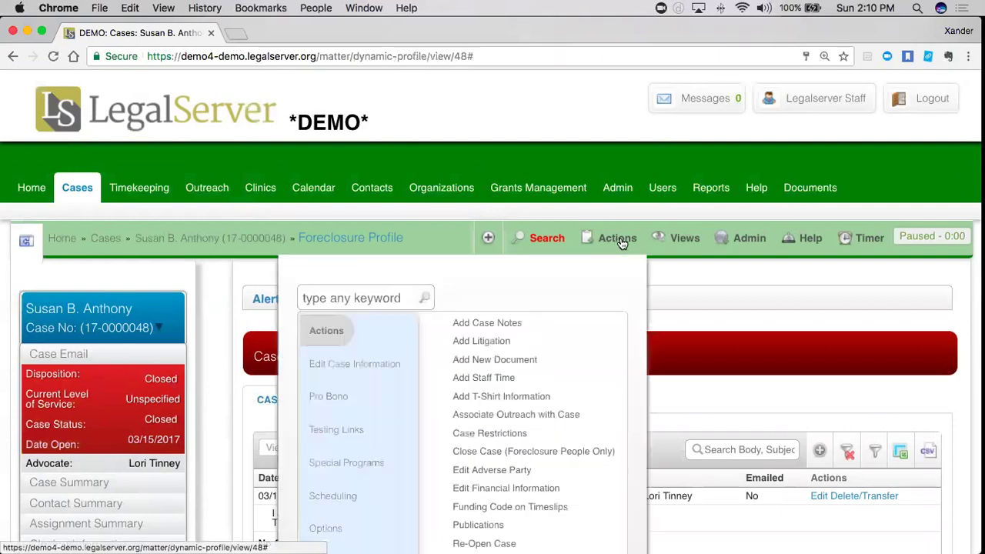
{"action": "left_click", "coordinate": [379, 298]}
{"action": "type", "text": "re-op"}
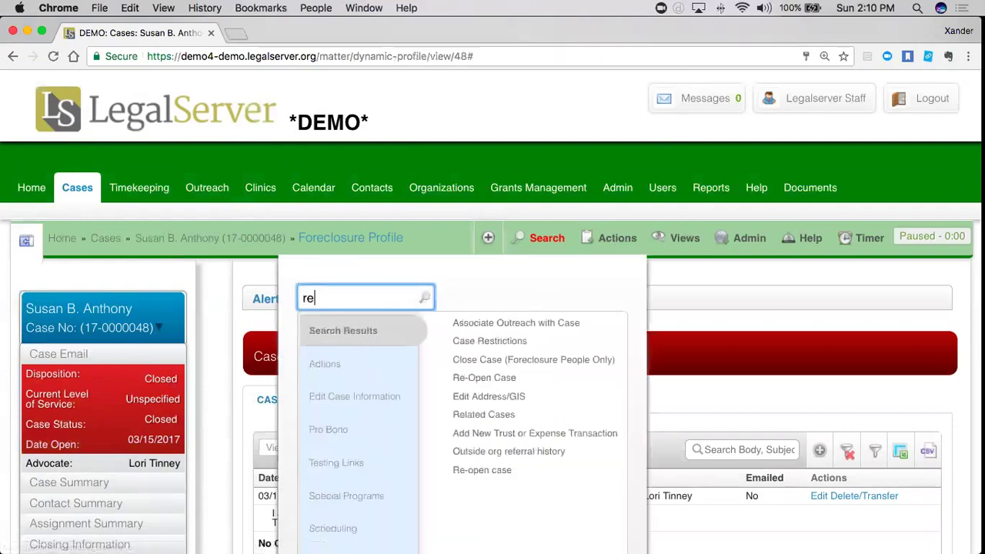